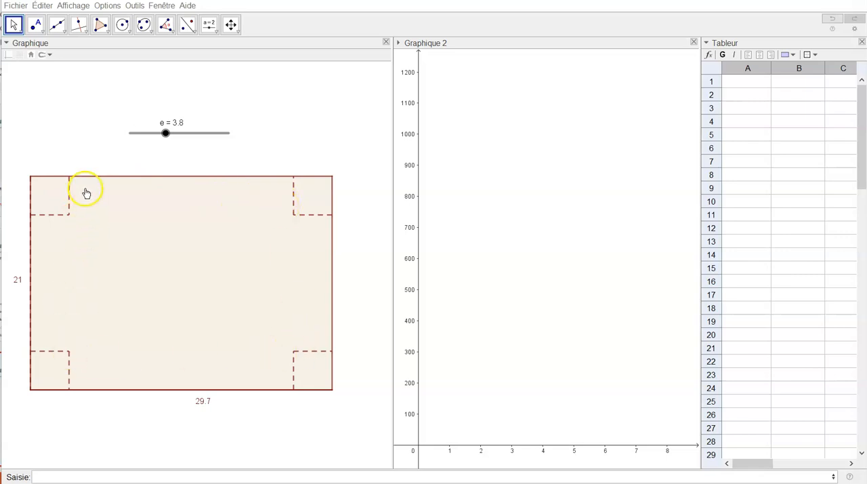
Set the slider e to 8.7 to enlarge the squares cut from the rectangle's corners.
{"action": "left_click_drag", "start_coordinate": [165, 135], "coordinate": [212, 133]}
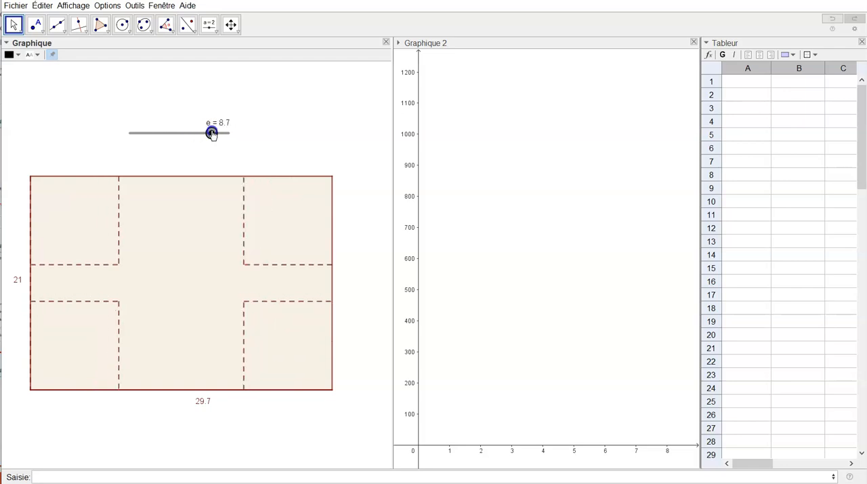
{"action": "left_click", "coordinate": [237, 185]}
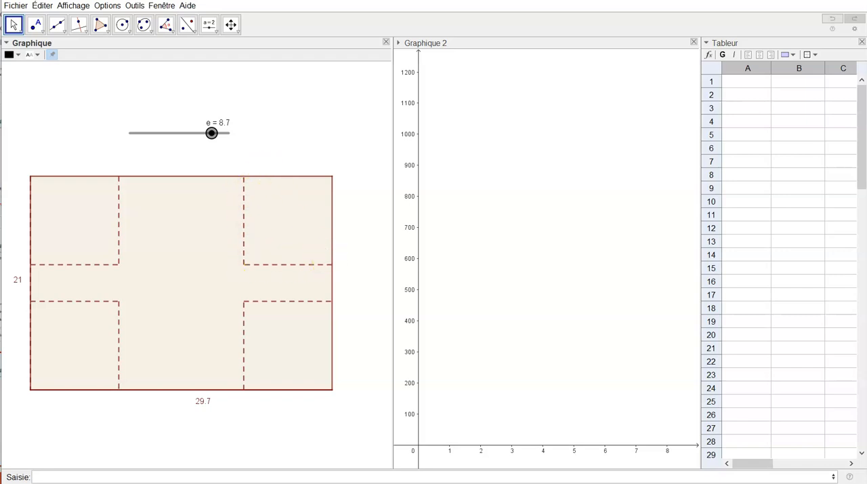
Enter the text headers "côté" in cell A1 and "volume" in cell B1 of the spreadsheet.
{"action": "left_click", "coordinate": [748, 83]}
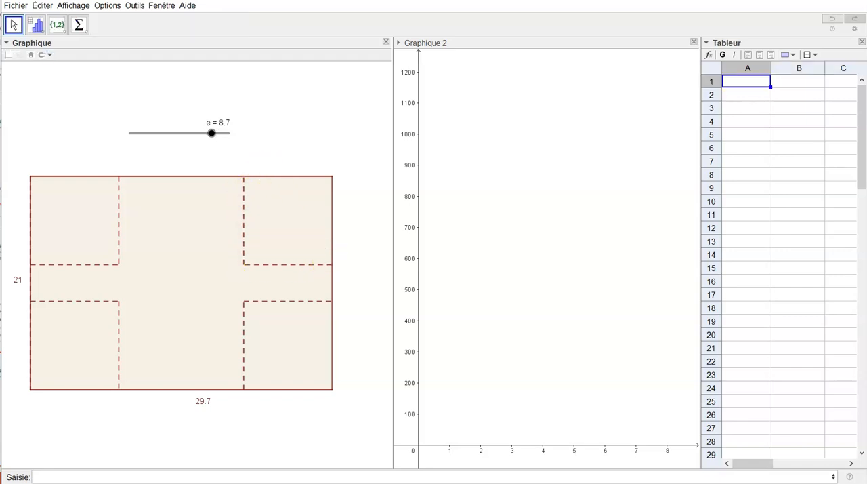
{"action": "double_click", "coordinate": [750, 87]}
{"action": "type", "text": "\"côté\""}
{"action": "key", "text": "Return"}
{"action": "key", "text": "Up"}
{"action": "key", "text": "Right"}
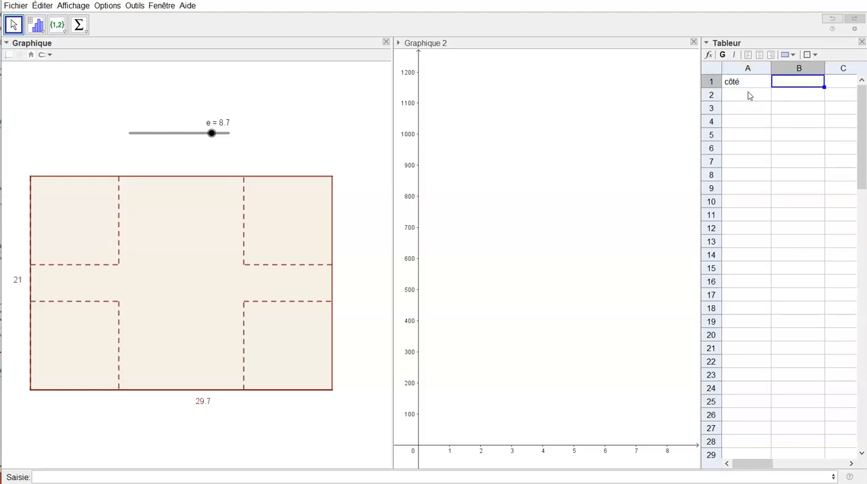
{"action": "type", "text": "\"volume"}
Enter 0 in cell A2 and the formula =A2+0.5 in cell A3.
{"action": "left_click", "coordinate": [749, 96]}
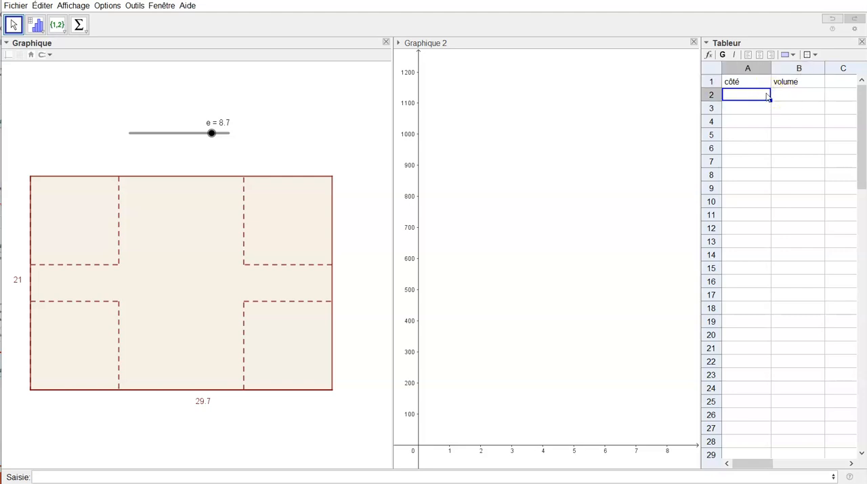
{"action": "type", "text": "0"}
{"action": "left_click", "coordinate": [752, 109]}
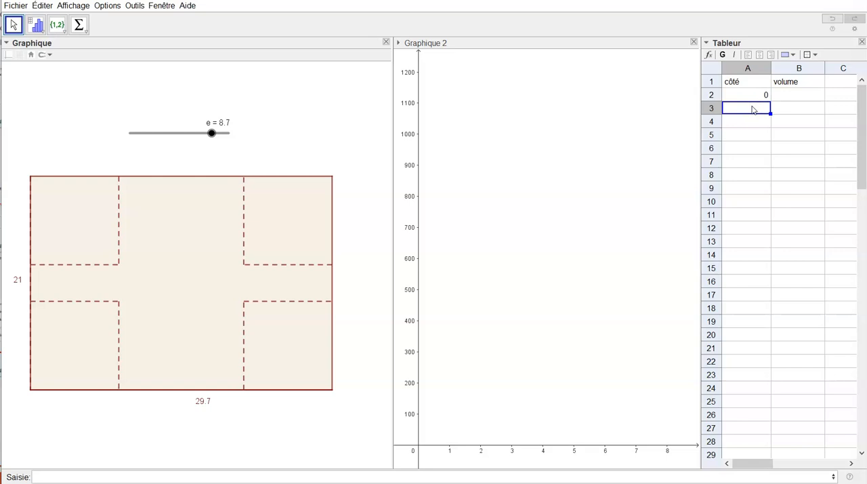
{"action": "type", "text": "="}
{"action": "left_click", "coordinate": [752, 95]}
{"action": "type", "text": "+0.5"}
{"action": "key", "text": "Return"}
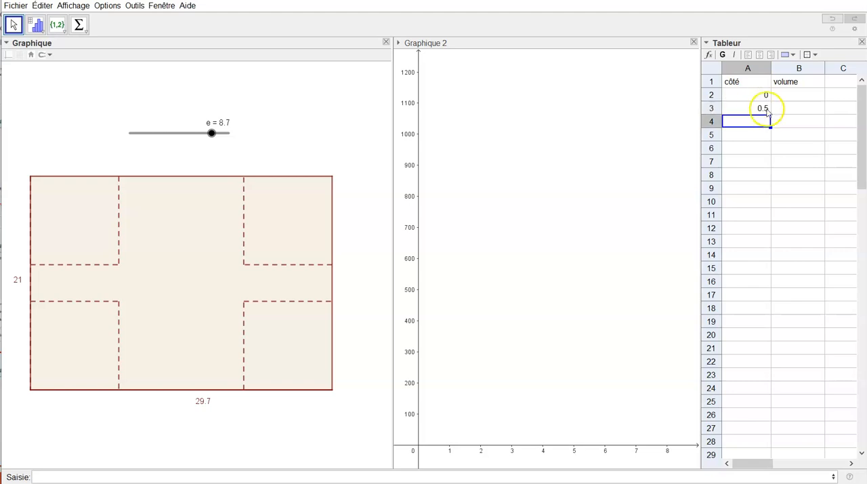
Fill the A3 formula down through A28 and clear the excess côté values in rows 24 to 28.
{"action": "left_click", "coordinate": [764, 108]}
{"action": "left_click_drag", "start_coordinate": [770, 115], "coordinate": [767, 439]}
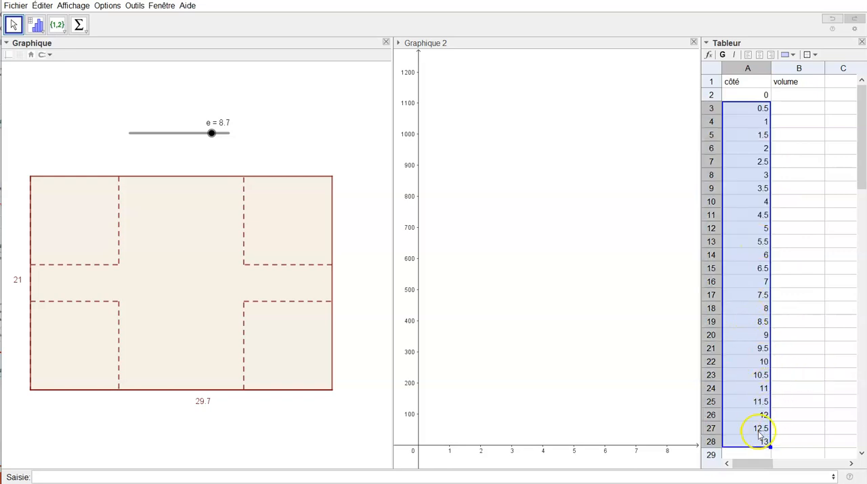
{"action": "left_click", "coordinate": [764, 385]}
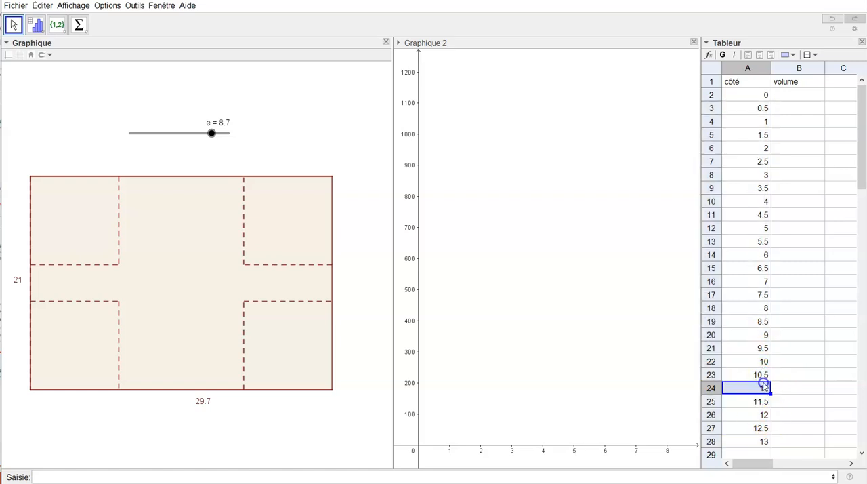
{"action": "left_click_drag", "start_coordinate": [794, 392], "coordinate": [773, 445]}
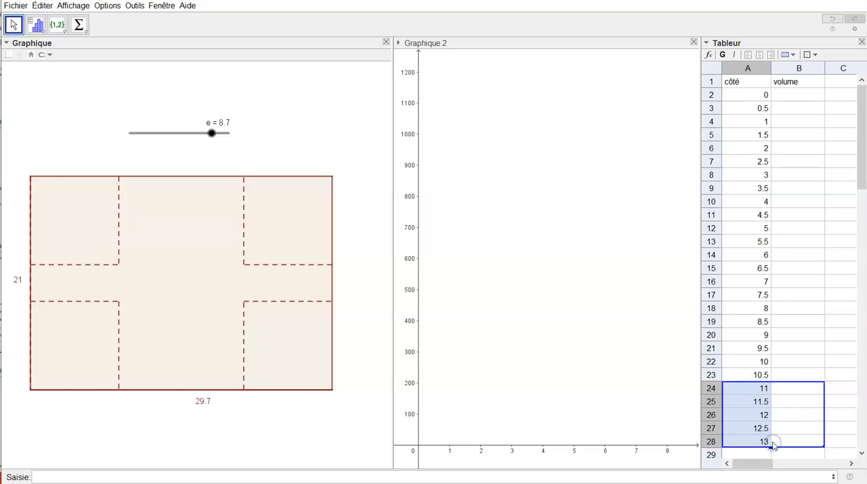
{"action": "key", "text": "Delete"}
Enter the volume formula =a2*(29.7-2*a2)*(21-2*a2) in cell B2.
{"action": "left_click", "coordinate": [784, 96]}
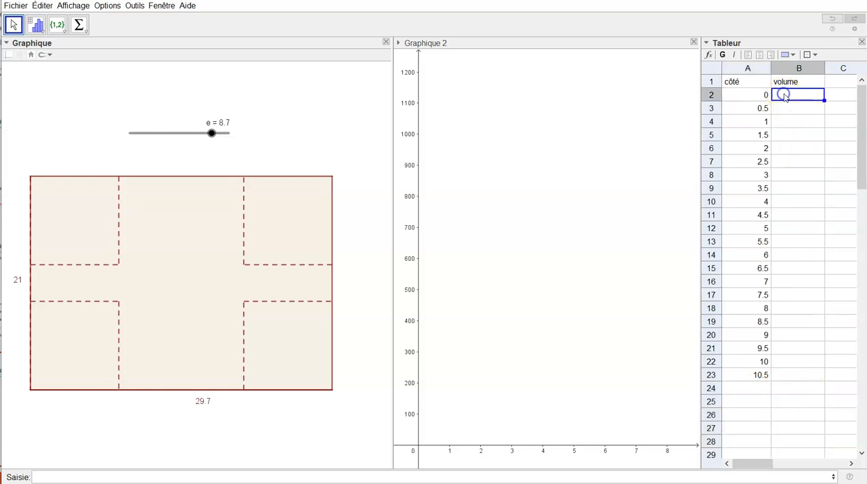
{"action": "type", "text": "="}
{"action": "left_click", "coordinate": [756, 100]}
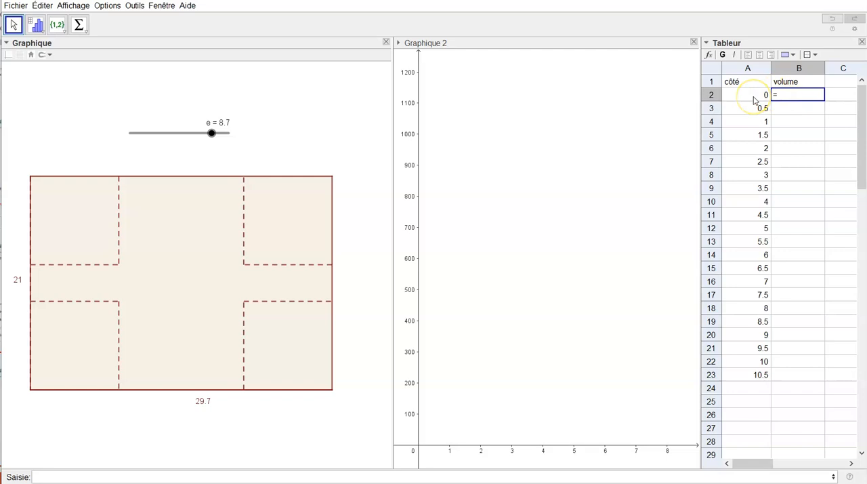
{"action": "type", "text": "a"}
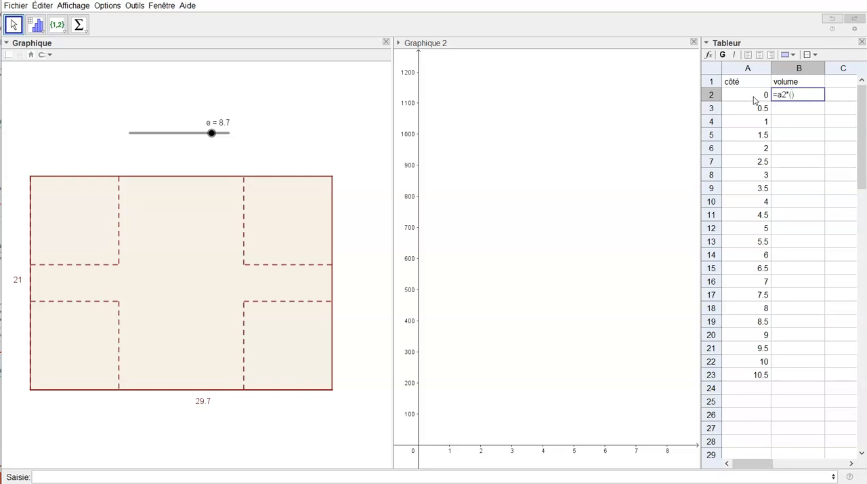
{"action": "type", "text": "2*(29.7-2*a2*(21-2*a2"}
{"action": "key", "text": "Return"}
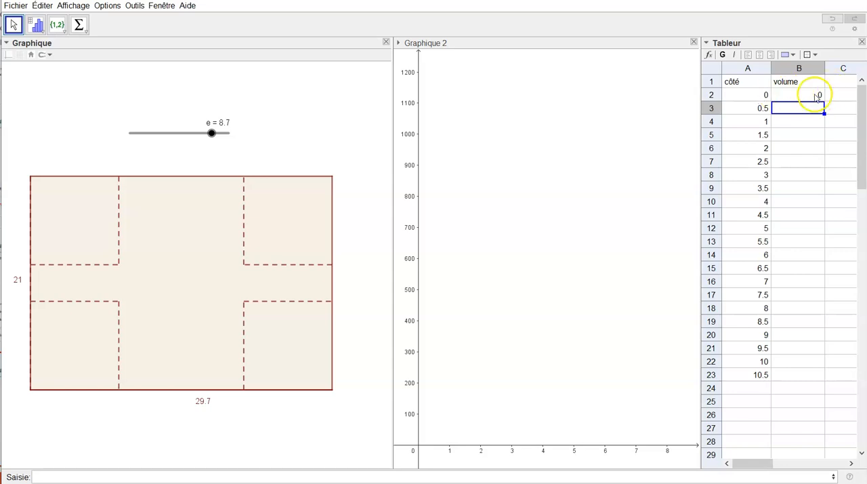
Fill the B2 volume formula down through row 23 and clear cells A23 and B23.
{"action": "left_click", "coordinate": [817, 97]}
{"action": "left_click_drag", "start_coordinate": [824, 100], "coordinate": [841, 374]}
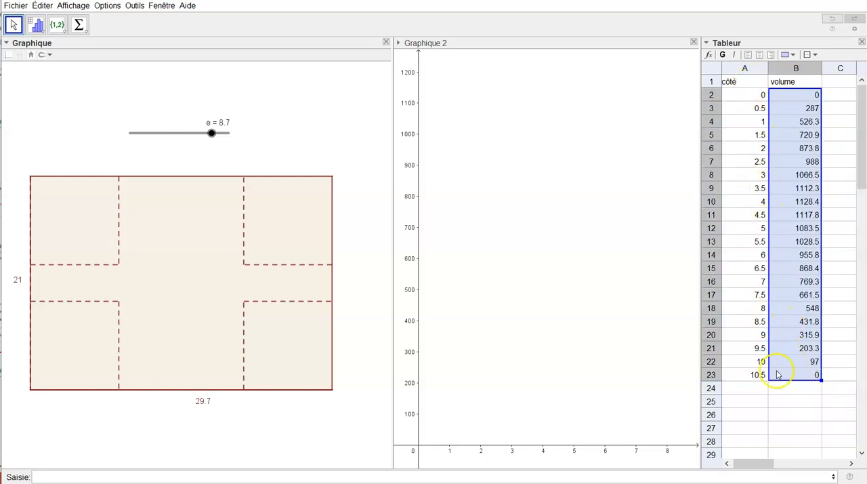
{"action": "left_click_drag", "start_coordinate": [754, 377], "coordinate": [795, 375]}
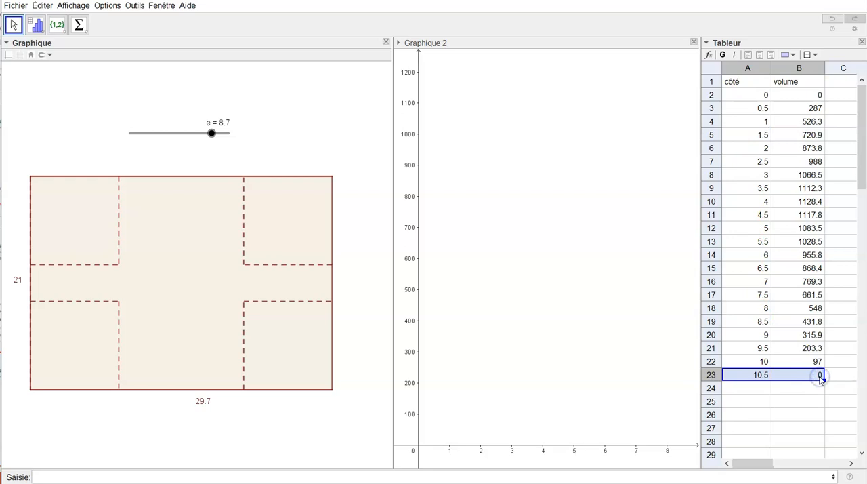
{"action": "key", "text": "Delete"}
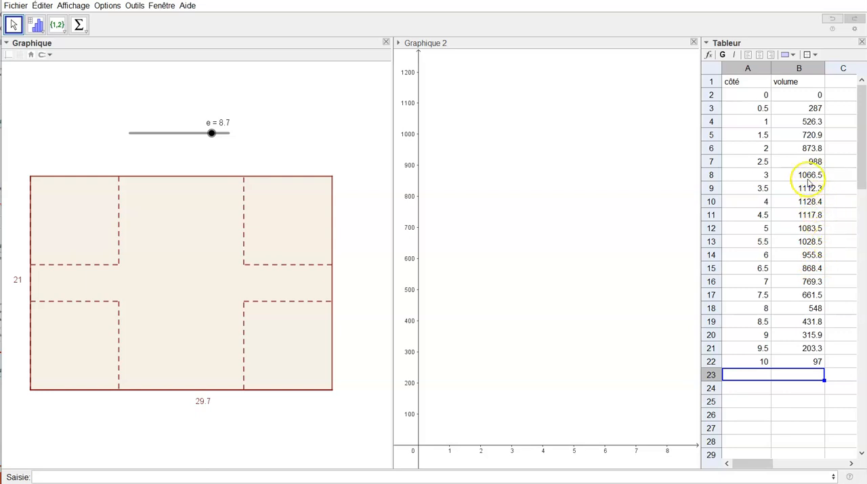
Highlight cells A8:B12 around the greatest volumes and set the starting côté value in A2 to 3.
{"action": "left_click_drag", "start_coordinate": [751, 176], "coordinate": [815, 231]}
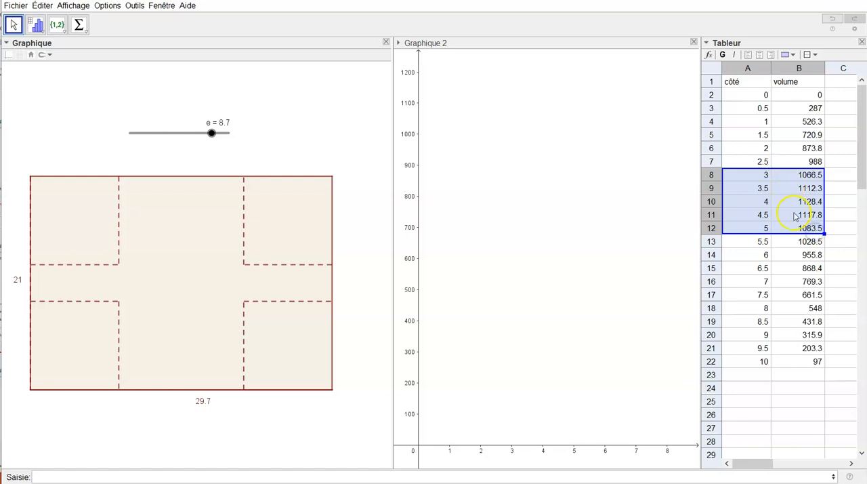
{"action": "left_click", "coordinate": [748, 97]}
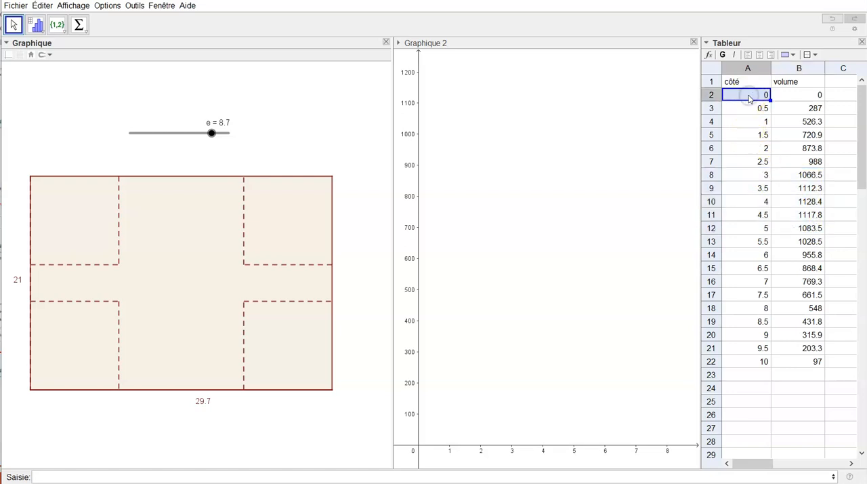
{"action": "type", "text": "3"}
{"action": "key", "text": "Return"}
Change the increment in the A3 formula to 0.1 and fill it down column A through row 23.
{"action": "left_click", "coordinate": [749, 108]}
{"action": "left_click", "coordinate": [749, 109]}
{"action": "left_click", "coordinate": [749, 108]}
{"action": "double_click", "coordinate": [750, 110]}
{"action": "left_click", "coordinate": [767, 107]}
{"action": "key", "text": "BackSpace"}
{"action": "type", "text": "1"}
{"action": "key", "text": "Return"}
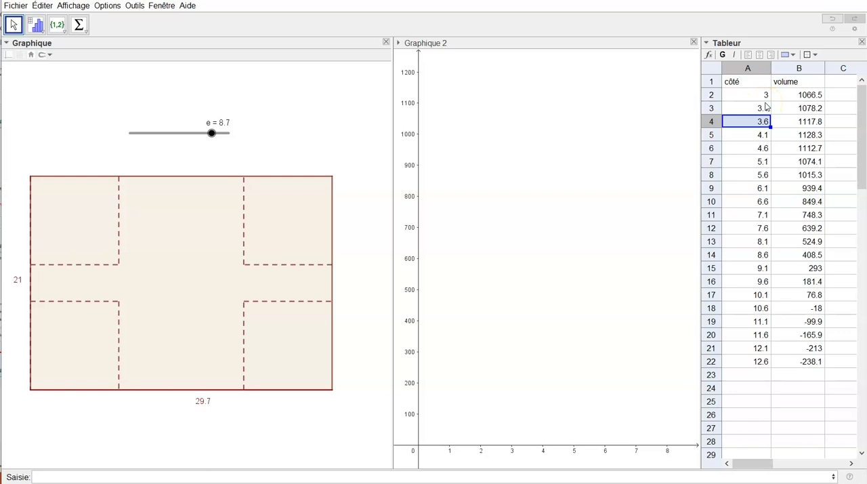
{"action": "left_click", "coordinate": [770, 112]}
{"action": "left_click_drag", "start_coordinate": [770, 114], "coordinate": [780, 371]}
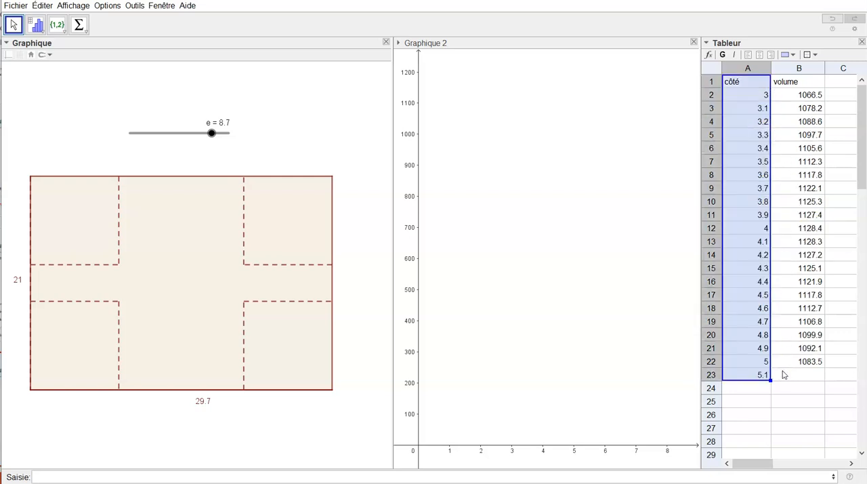
Select the rows for côté 3.9 to 4.1 to examine the volumes around the maximum.
{"action": "left_click", "coordinate": [783, 373]}
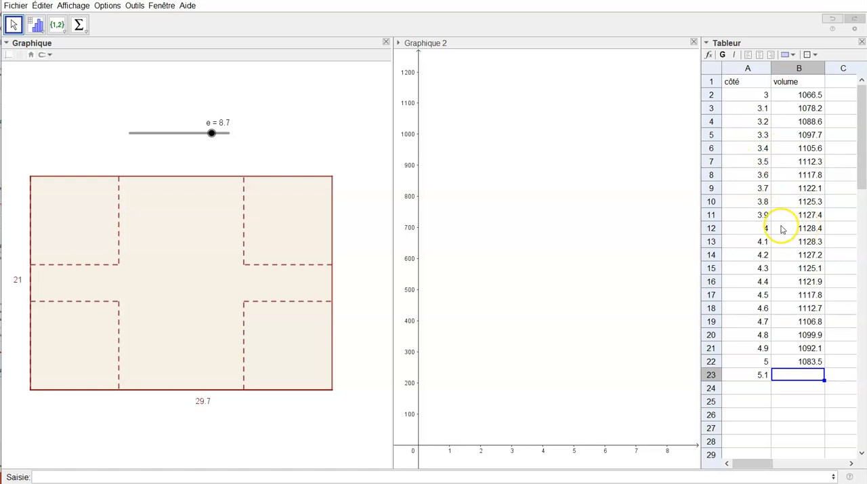
{"action": "left_click_drag", "start_coordinate": [748, 228], "coordinate": [795, 241]}
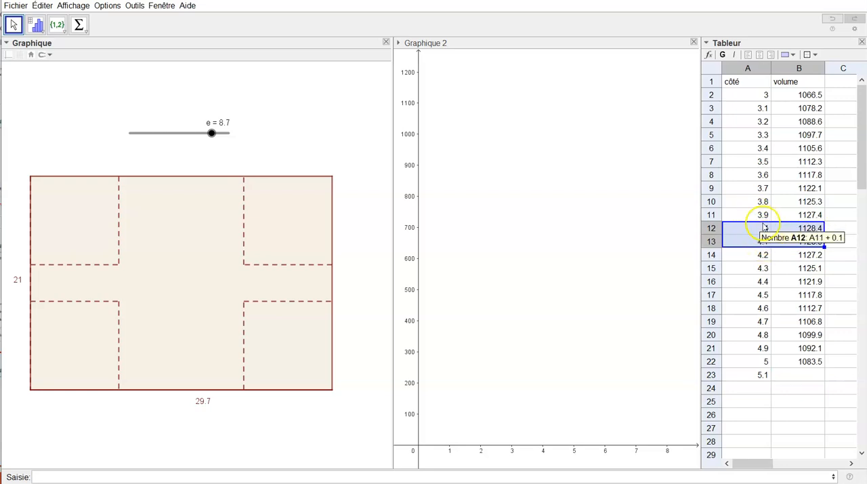
{"action": "left_click_drag", "start_coordinate": [763, 215], "coordinate": [787, 237]}
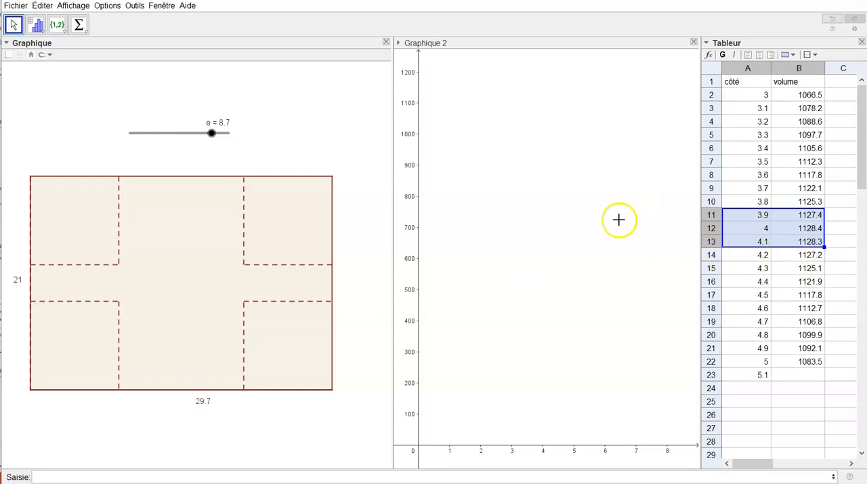
Create the point T=(e,e*(29.7-2*e)*(21-2*e)) in the Graphique 2 view.
{"action": "left_click", "coordinate": [540, 271]}
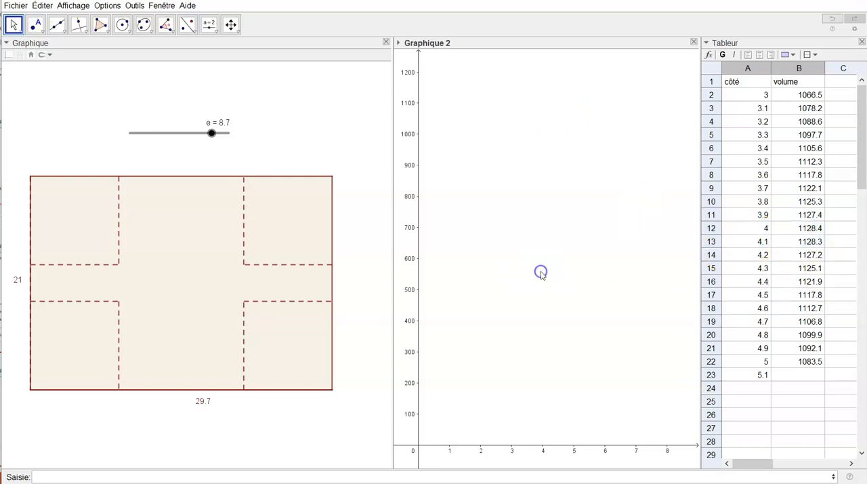
{"action": "left_click", "coordinate": [217, 477]}
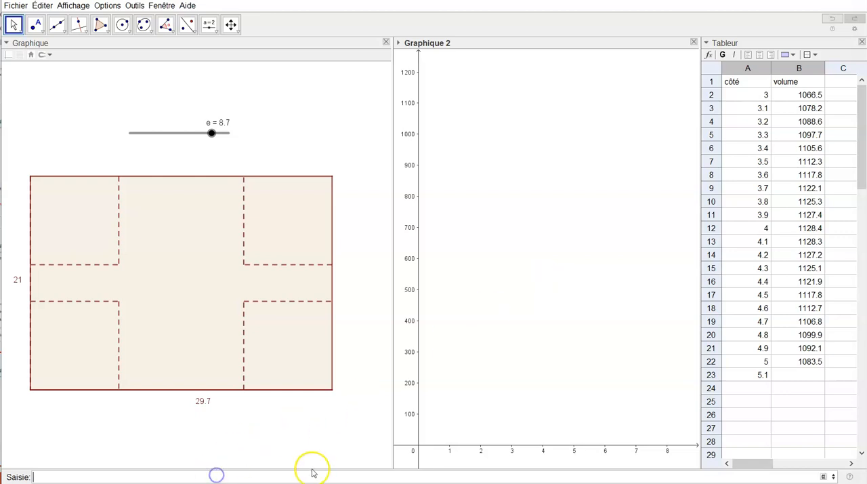
{"action": "type", "text": "T"}
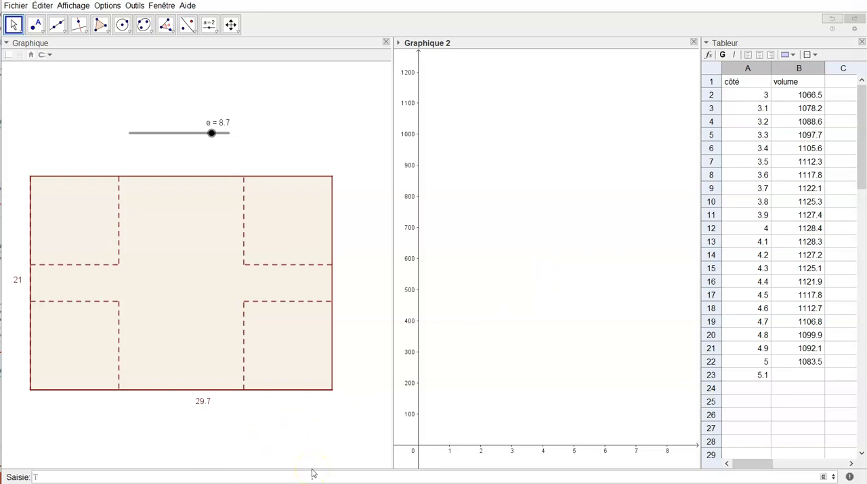
{"action": "type", "text": "=("}
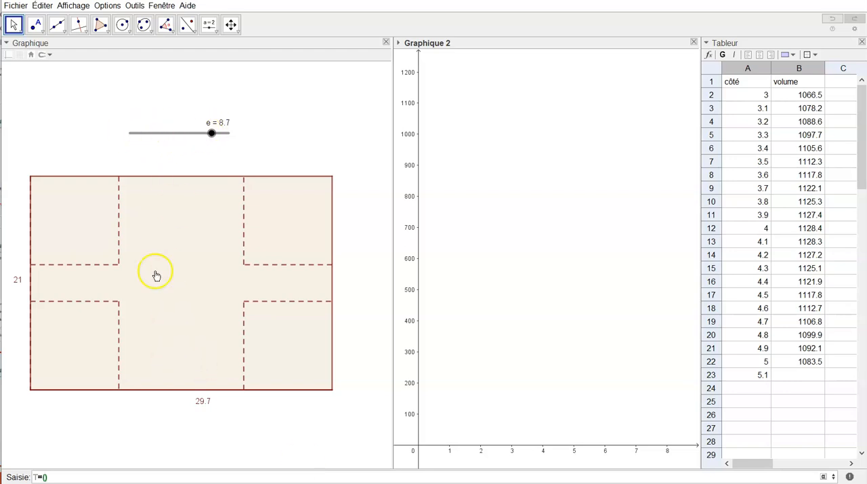
{"action": "type", "text": "e,"}
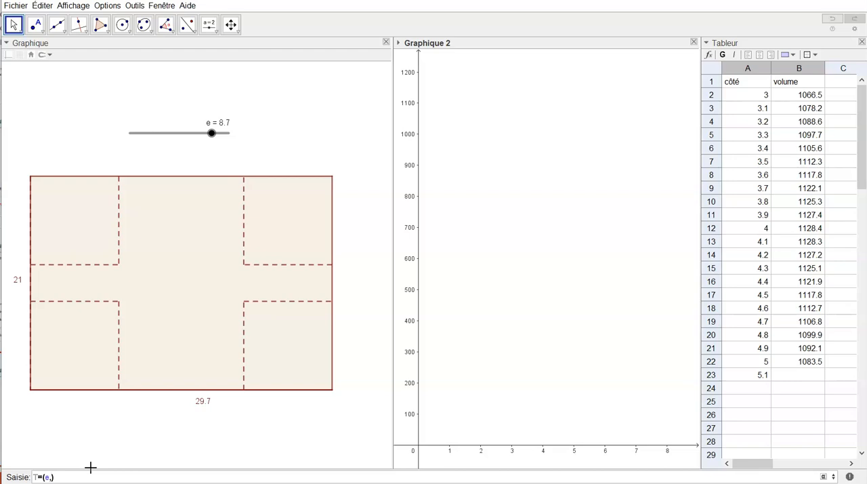
{"action": "type", "text": "e"}
{"action": "type", "text": "^"}
{"action": "type", "text": "("}
{"action": "type", "text": "29.7-"}
{"action": "type", "text": "2*e"}
{"action": "type", "text": "*"}
{"action": "type", "text": "(21-2"}
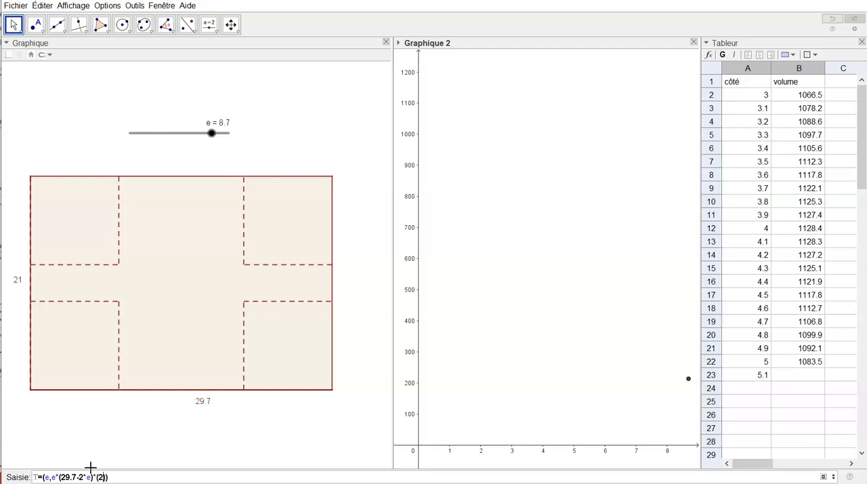
{"action": "type", "text": "*e"}
{"action": "key", "text": "Return"}
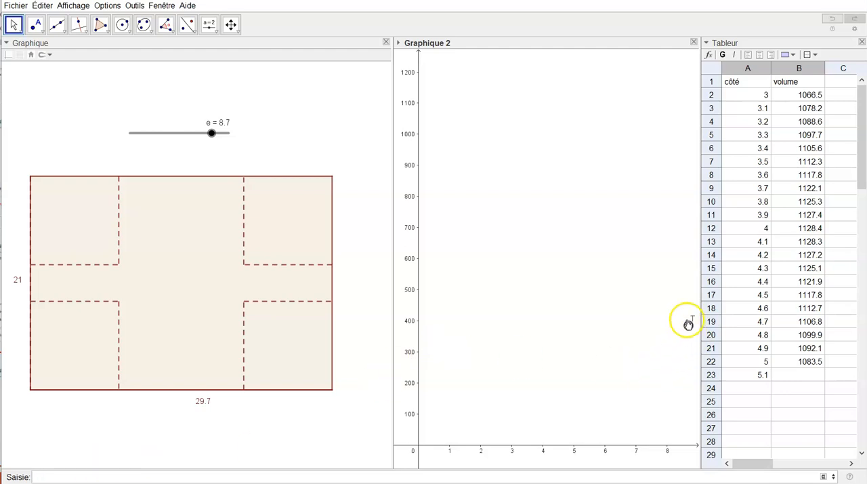
Turn on the trace of point T and sweep slider e across its range, leaving it at 4.2.
{"action": "right_click", "coordinate": [688, 324]}
{"action": "left_click", "coordinate": [730, 366]}
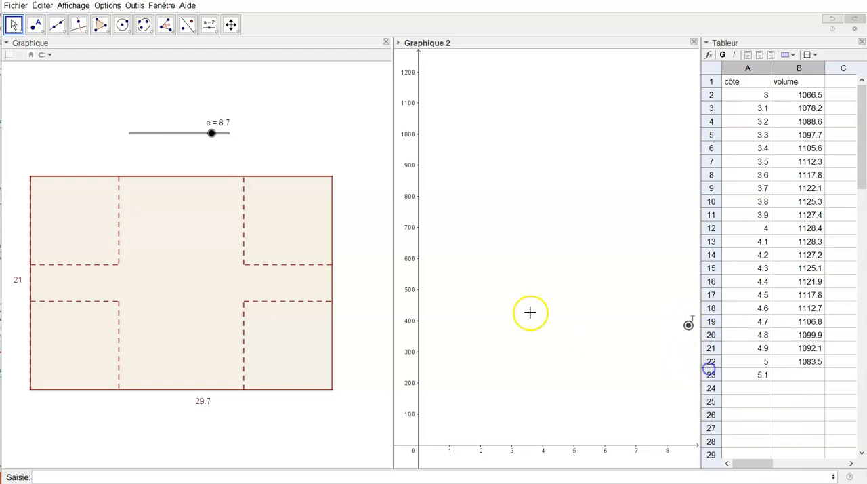
{"action": "mouse_move", "coordinate": [212, 134]}
{"action": "left_mouse_down"}
{"action": "mouse_move", "coordinate": [145, 150]}
{"action": "mouse_move", "coordinate": [129, 170]}
{"action": "mouse_move", "coordinate": [169, 132]}
{"action": "left_mouse_up"}
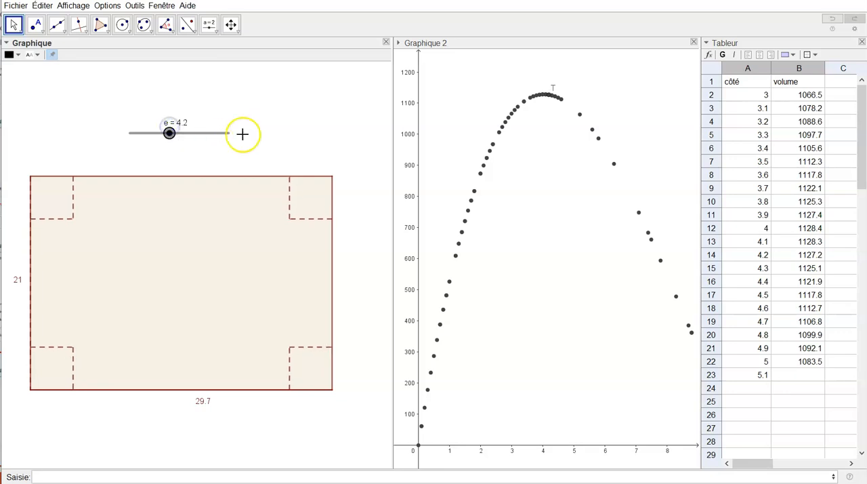